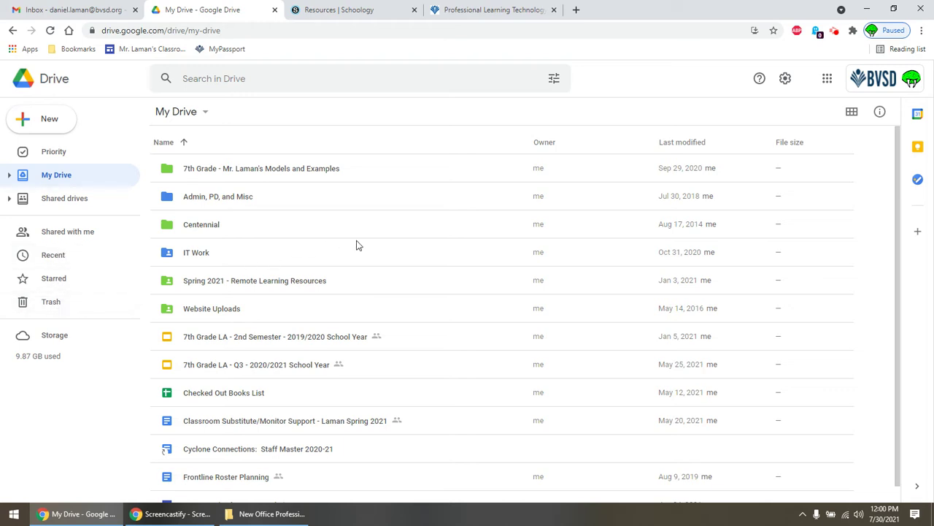
Look over the folders and files in My Drive, highlighting several slideshows, documents and the Checked Out Books List.
left_click(340, 335)
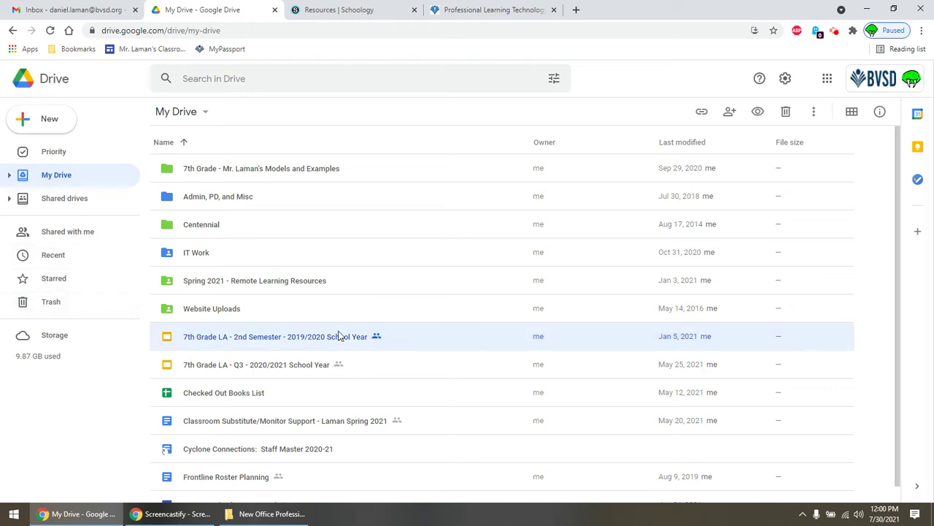
left_click(340, 372)
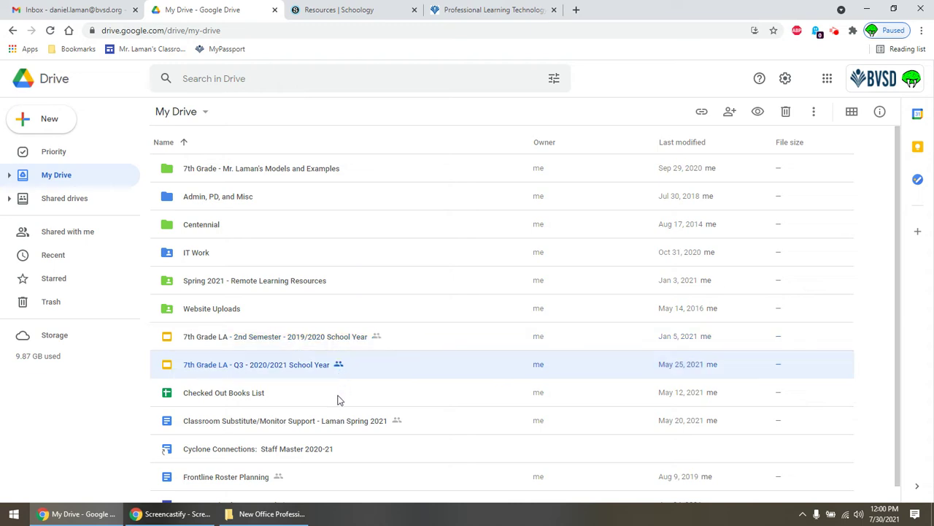
left_click(337, 422)
left_click(327, 299)
left_click(332, 291)
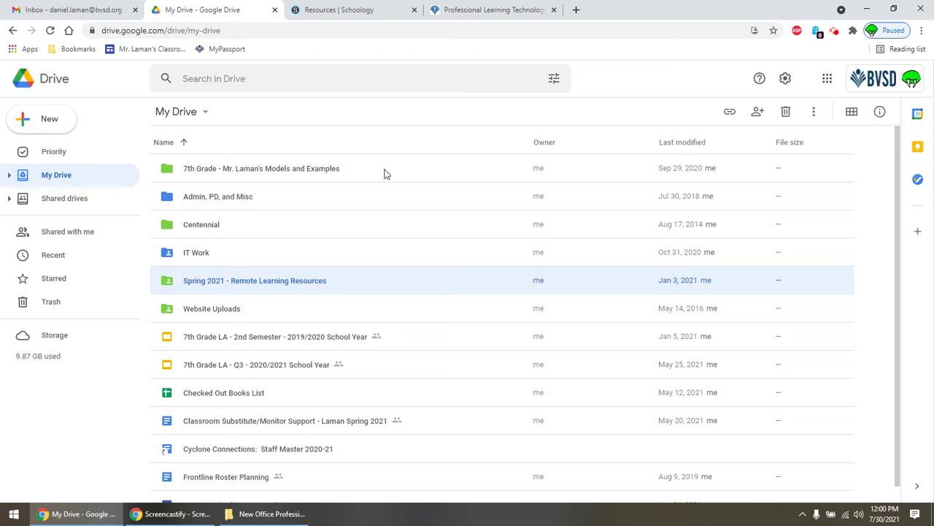
scroll(393, 334, "down", 1)
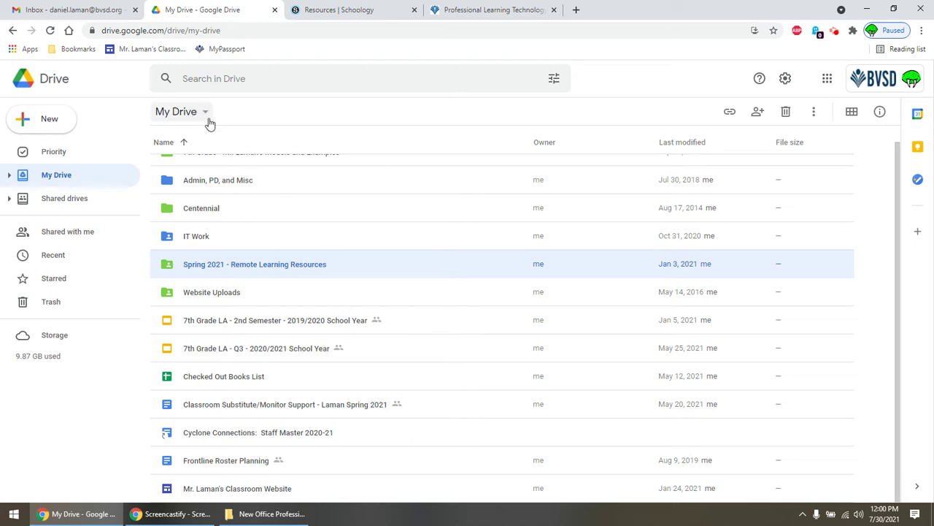
left_click(327, 330)
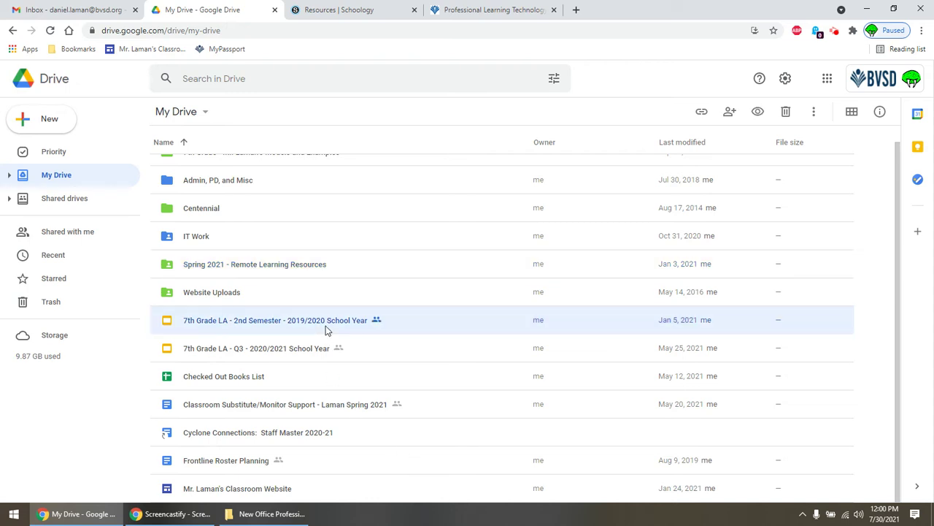
left_click(344, 351)
left_click(370, 379)
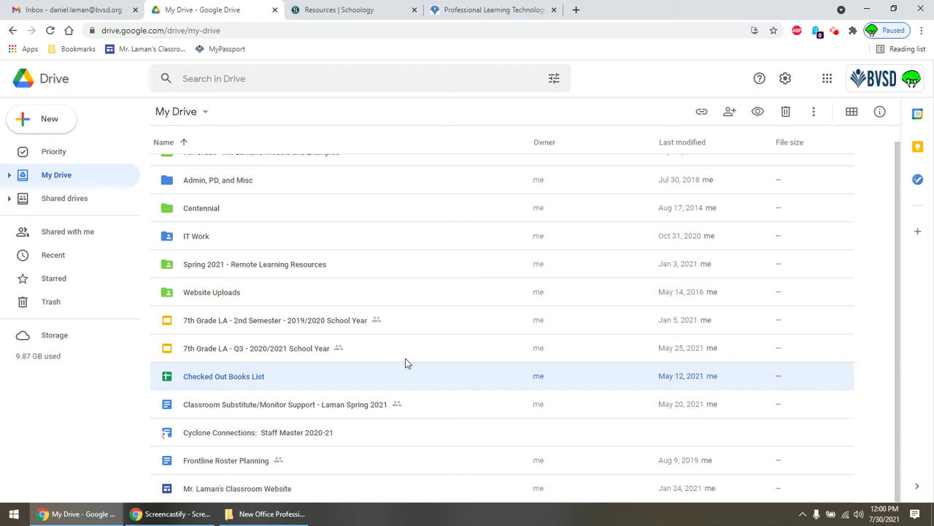
scroll(405, 358, "up", 1)
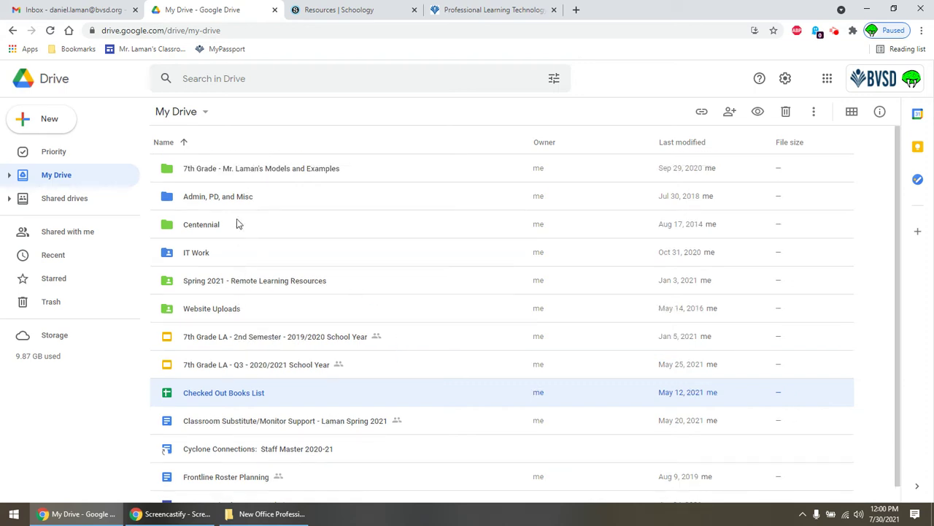
Open the "Admin, PD, and Misc" folder, look through its subfolders and files, and return to My Drive.
left_click(244, 199)
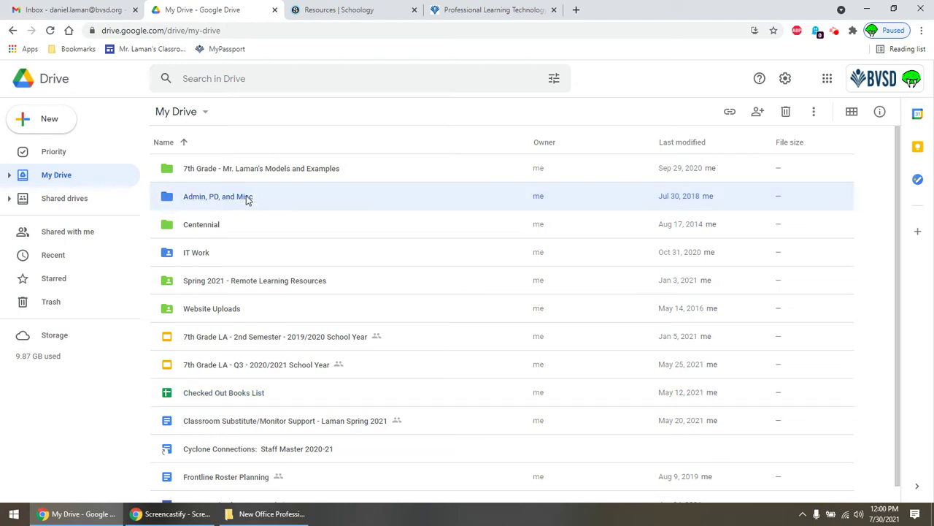
double_click(247, 198)
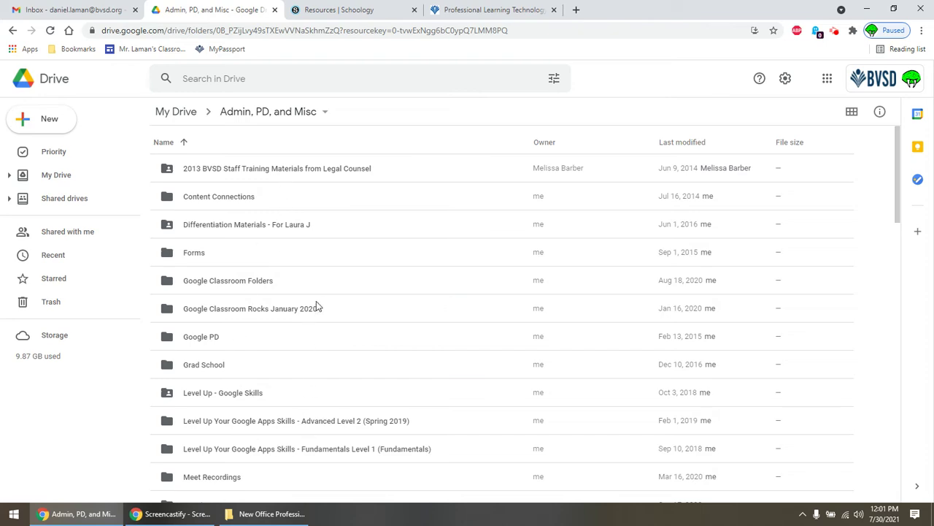
scroll(317, 300, "down", 2)
scroll(317, 301, "down", 6)
scroll(317, 302, "up", 8)
left_click(176, 114)
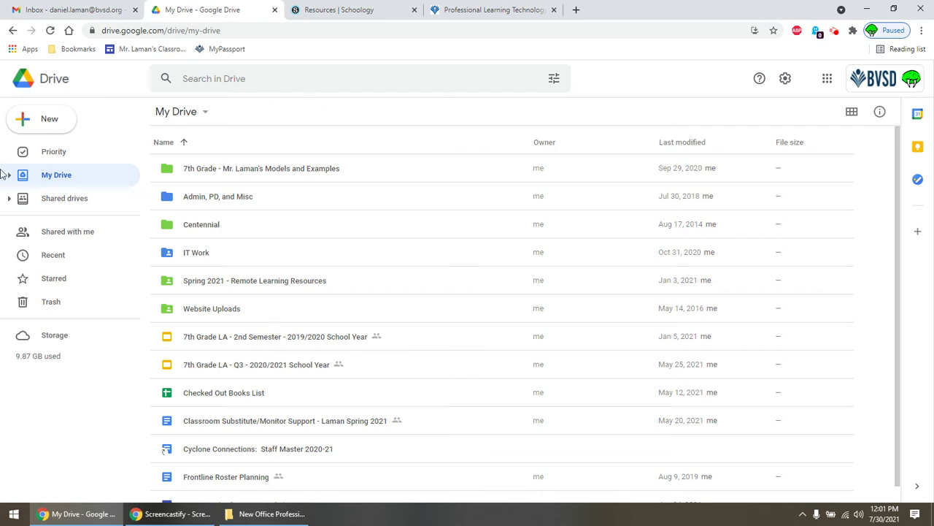
View the Priority page, checking the available actions for the suggested Professional Learning site and the contents of the workspaces.
left_click(51, 155)
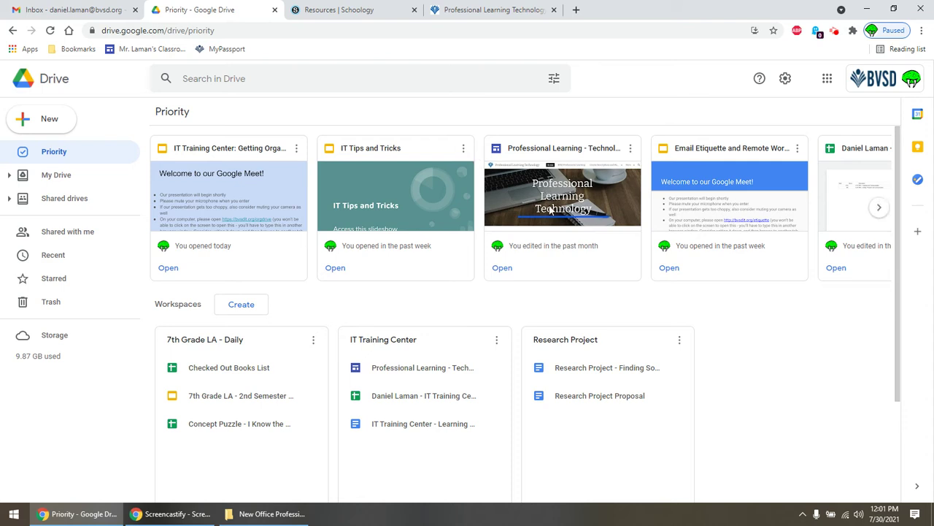
left_click(629, 149)
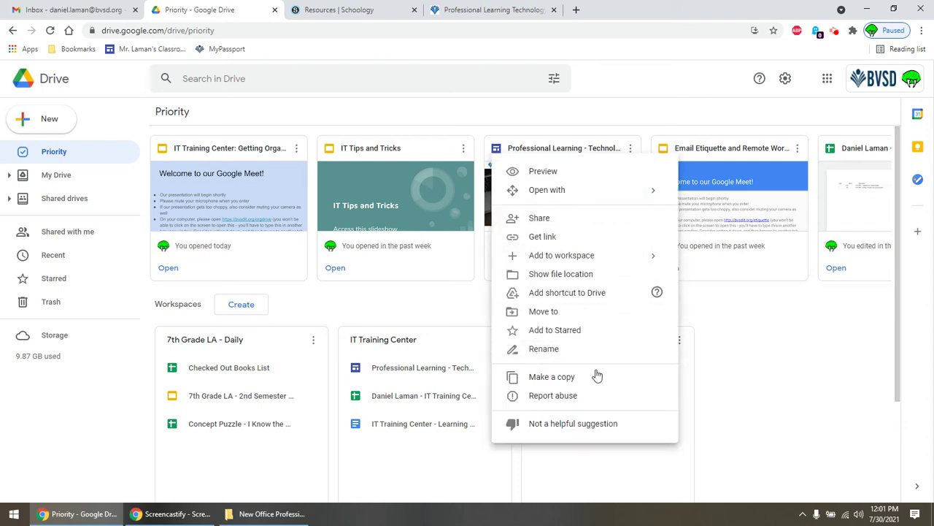
left_click(756, 319)
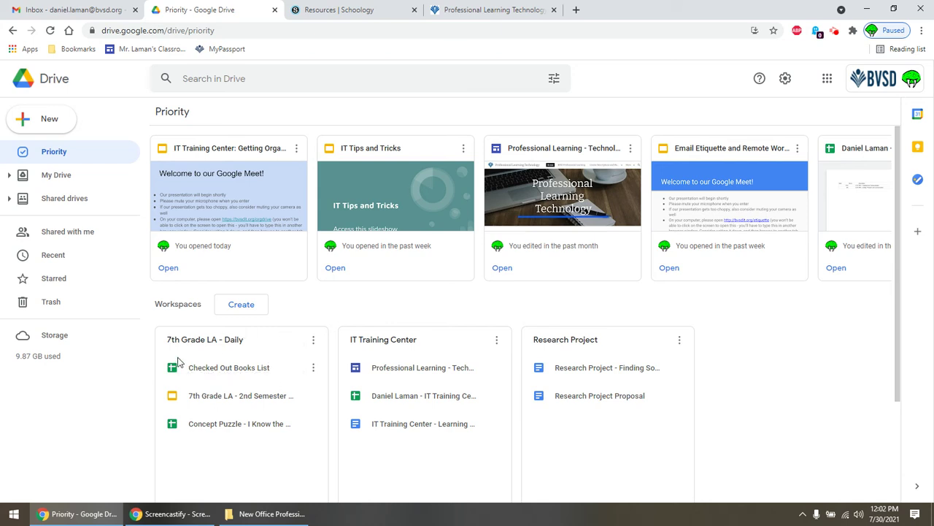
scroll(206, 360, "down", 1)
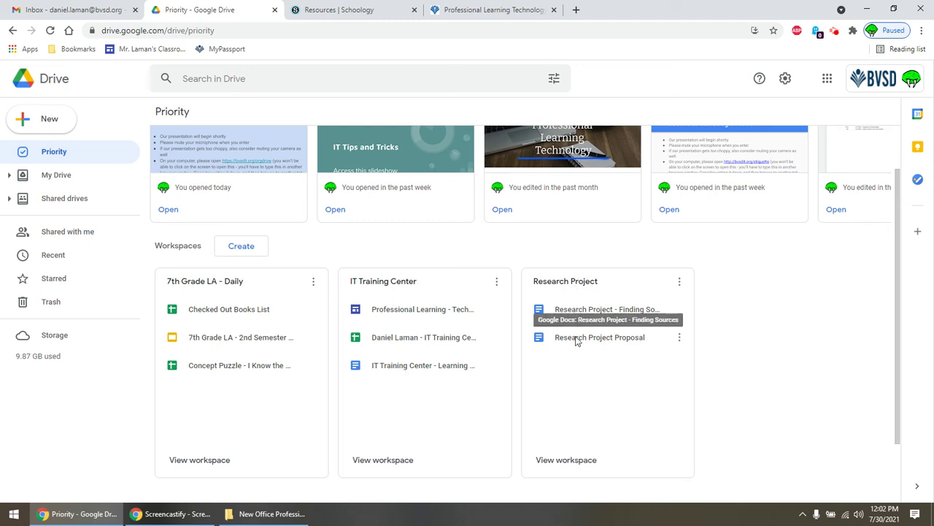
scroll(511, 303, "up", 2)
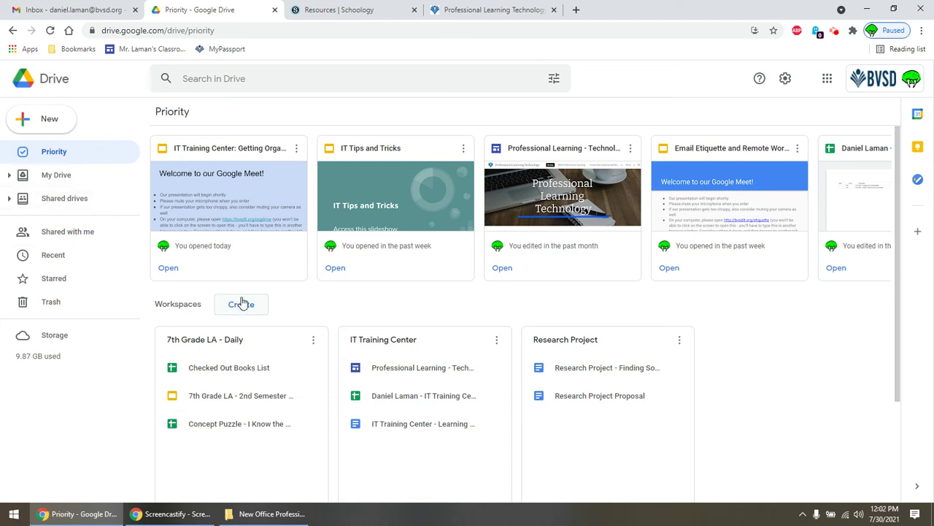
View the list of shared drives, then return to My Drive and select the "Cyclone Connections: Staff Master 2020-21" shortcut for comparison.
left_click(51, 201)
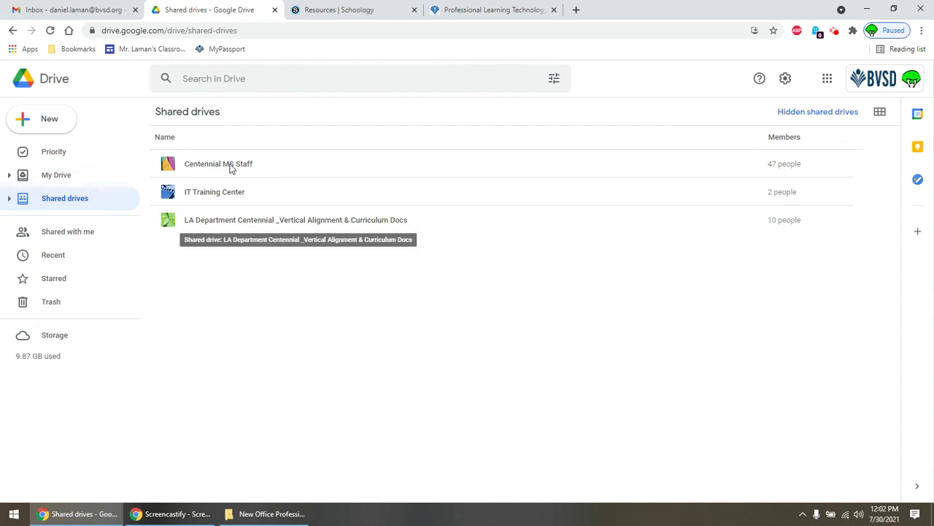
left_click(73, 178)
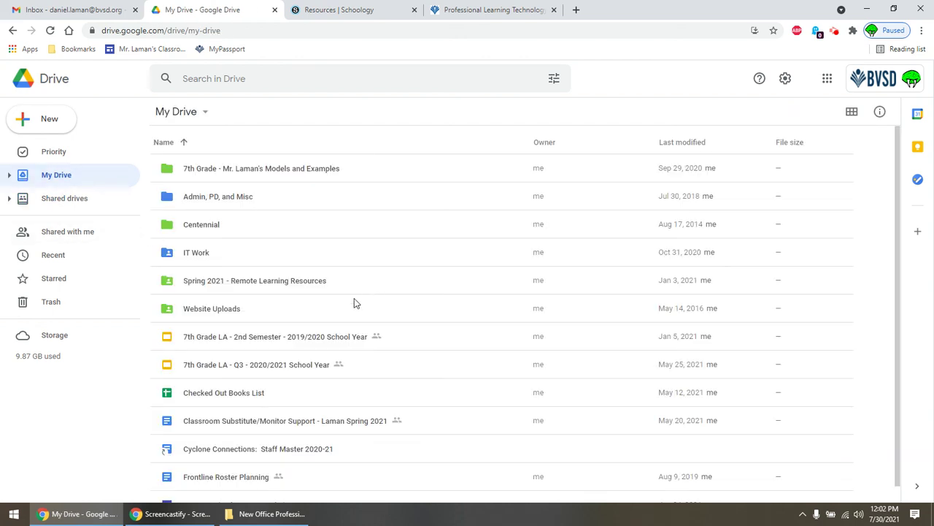
scroll(355, 304, "down", 1)
left_click(164, 442)
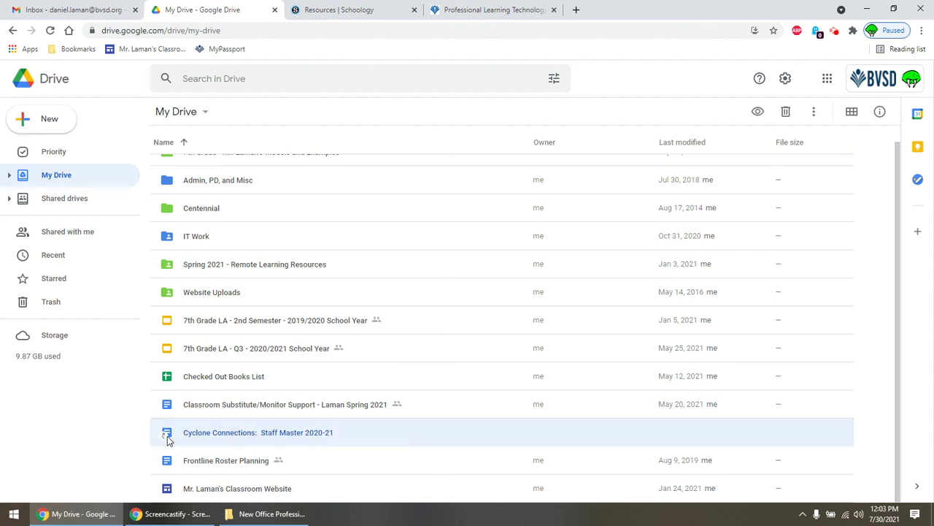
Go back to the shared drives, look over the three listed drives, and open the IT Training Center drive.
left_click(58, 198)
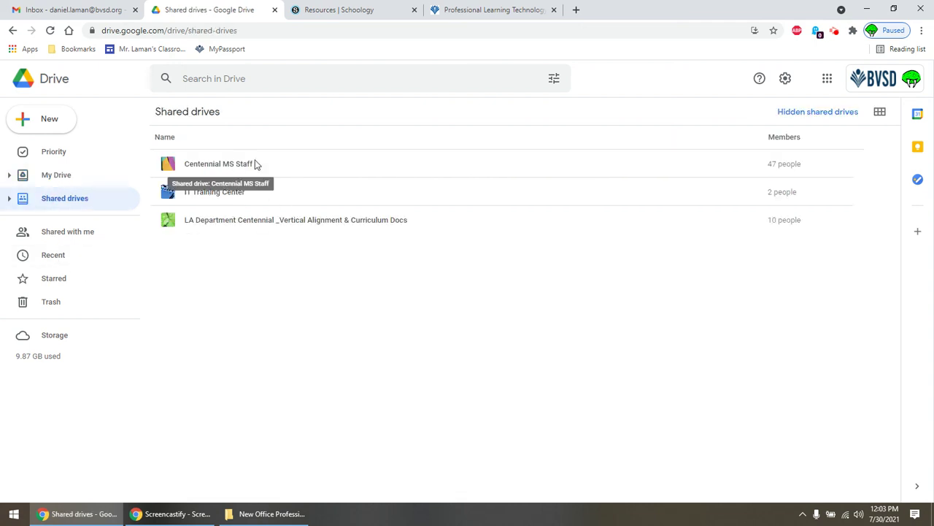
left_click(235, 170)
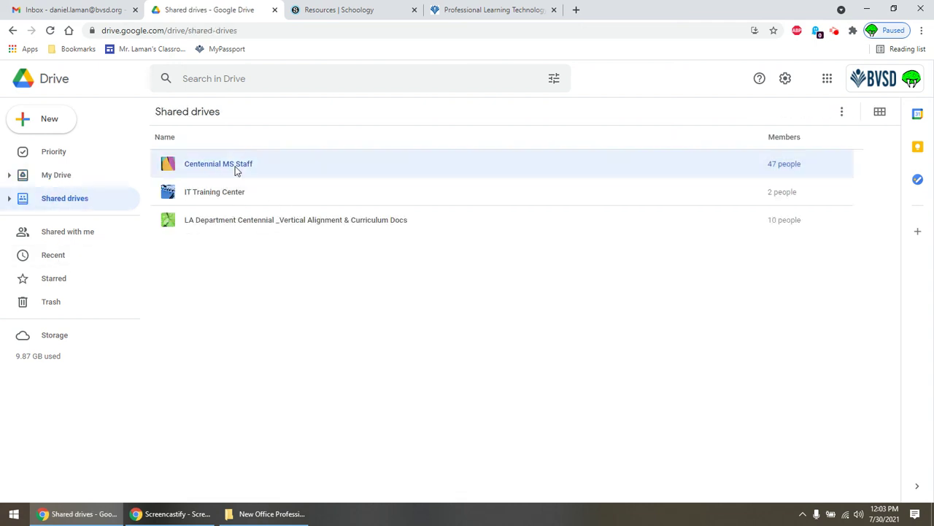
left_click(242, 193)
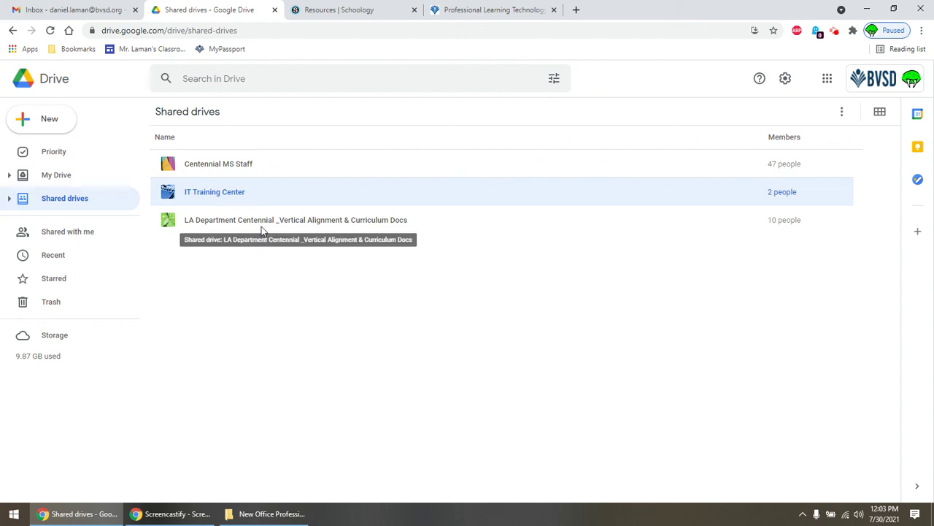
left_click(196, 170)
left_click(208, 194)
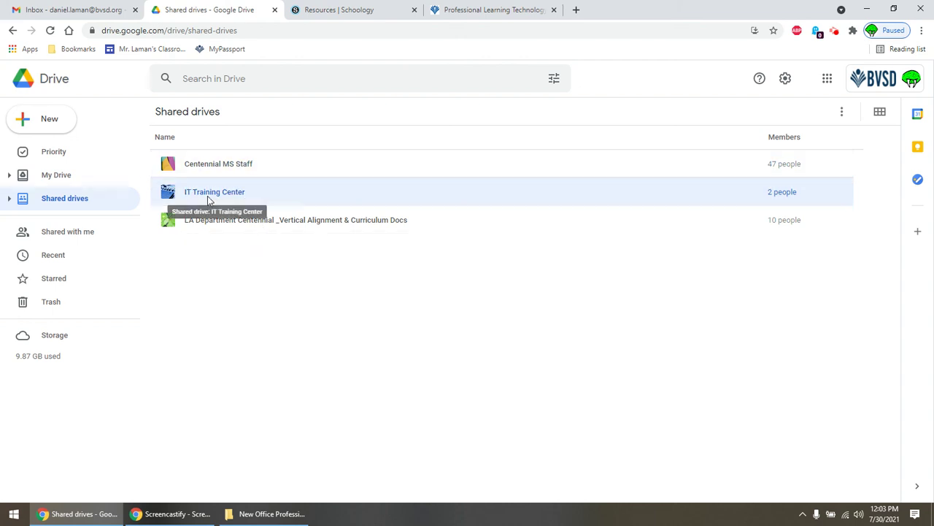
left_click(223, 221)
left_click(236, 171)
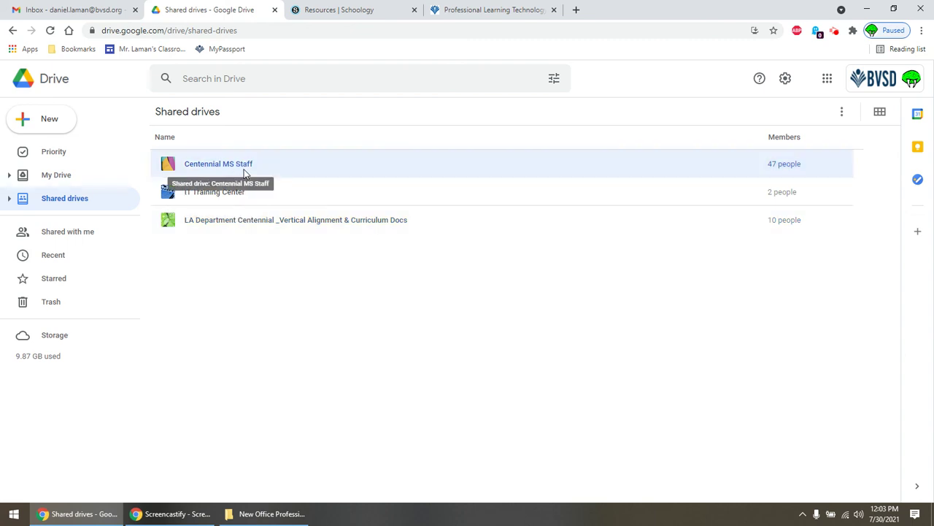
double_click(243, 192)
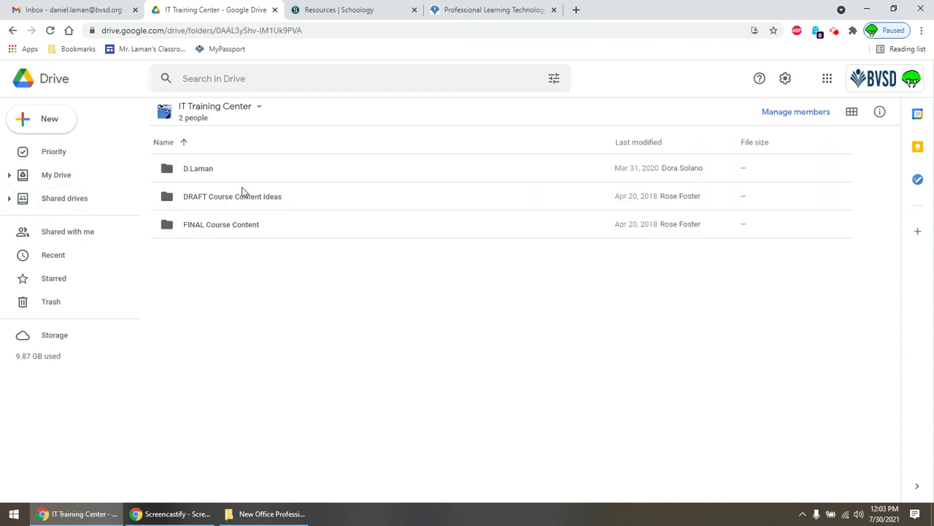